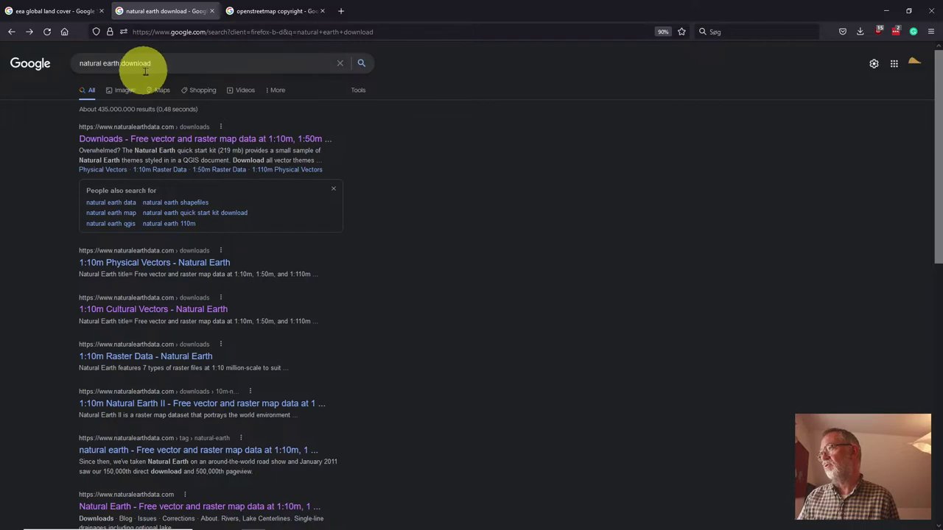
Step: Download the Natural Earth 1:10m Admin 0 countries zip from the large-scale cultural datasets
left_click(159, 143)
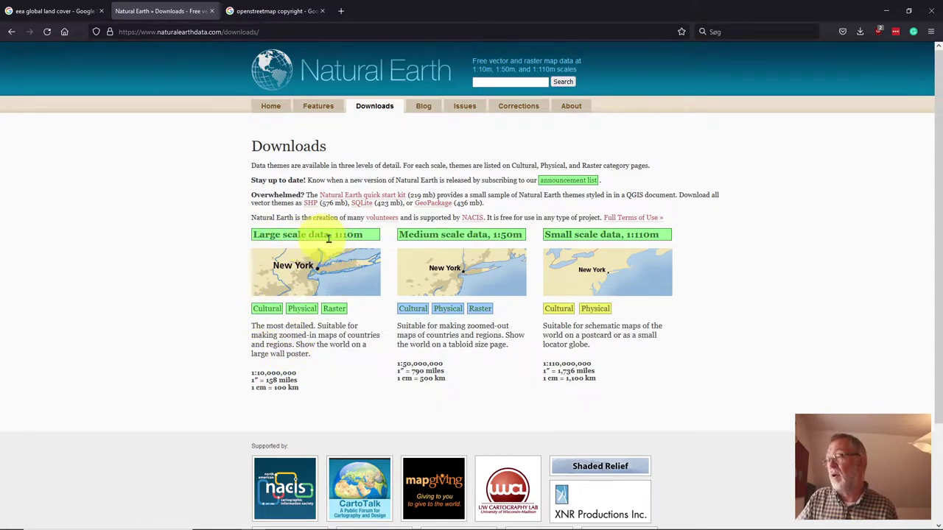
left_click(266, 309)
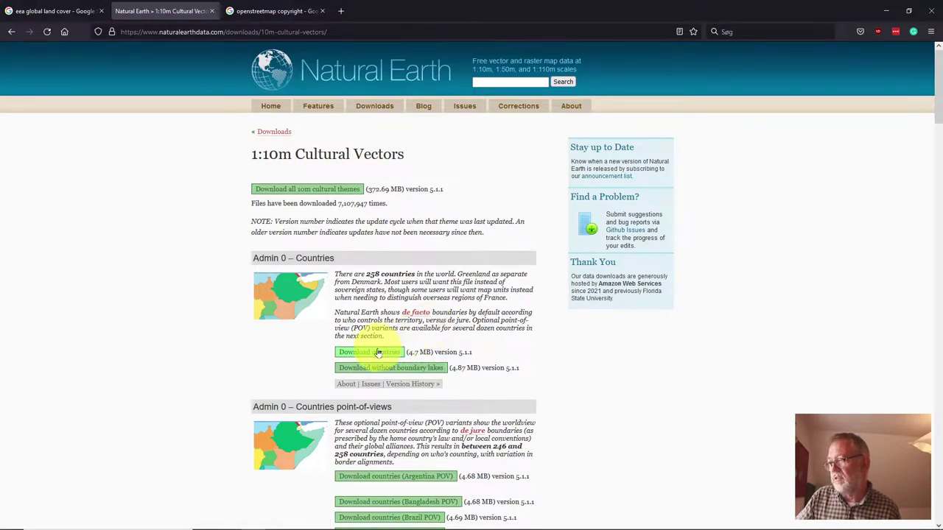
left_click(377, 352)
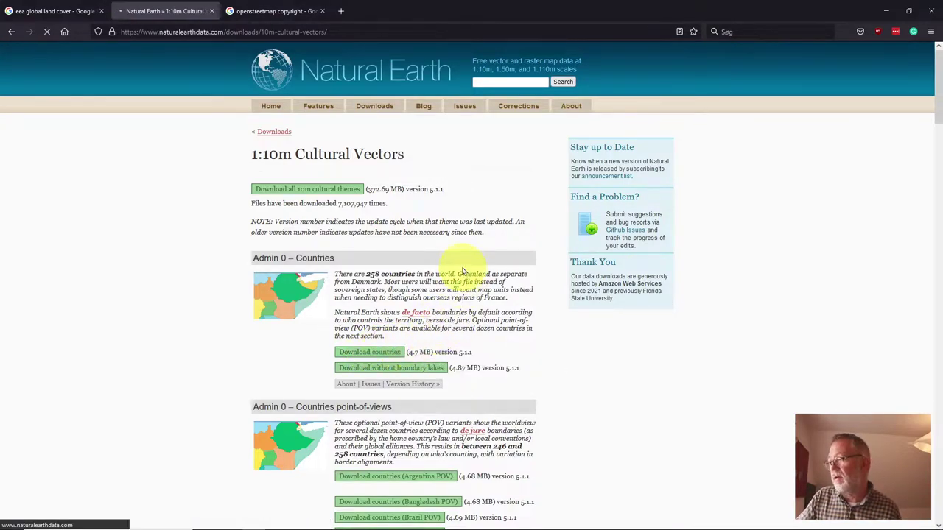
Step: Download the 1:10m Populated Places dataset as ne_10m_populated_places.zip
scroll(490, 309, "down", 15)
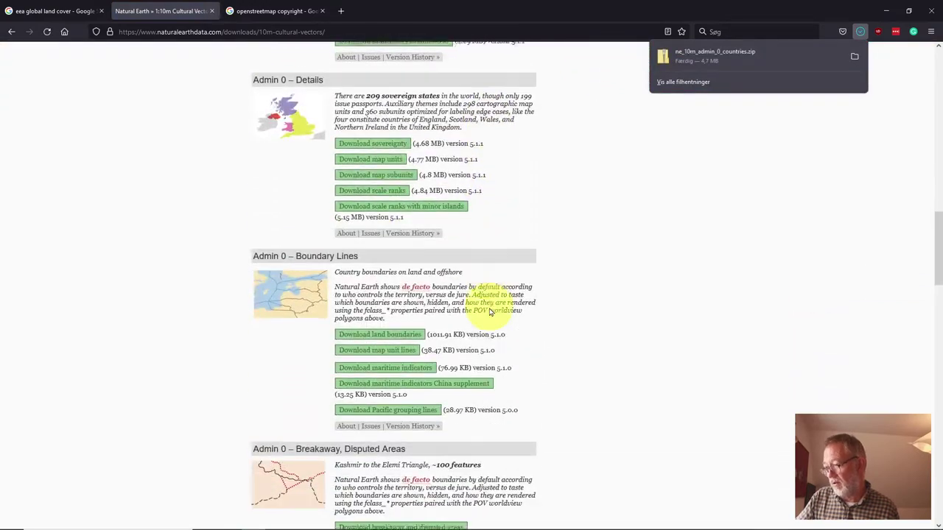
scroll(490, 312, "down", 10)
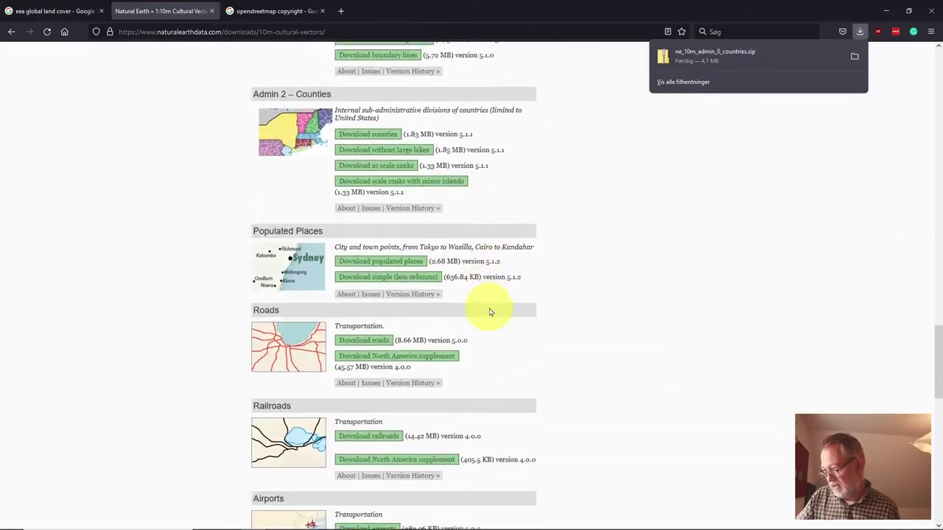
scroll(489, 312, "down", 3)
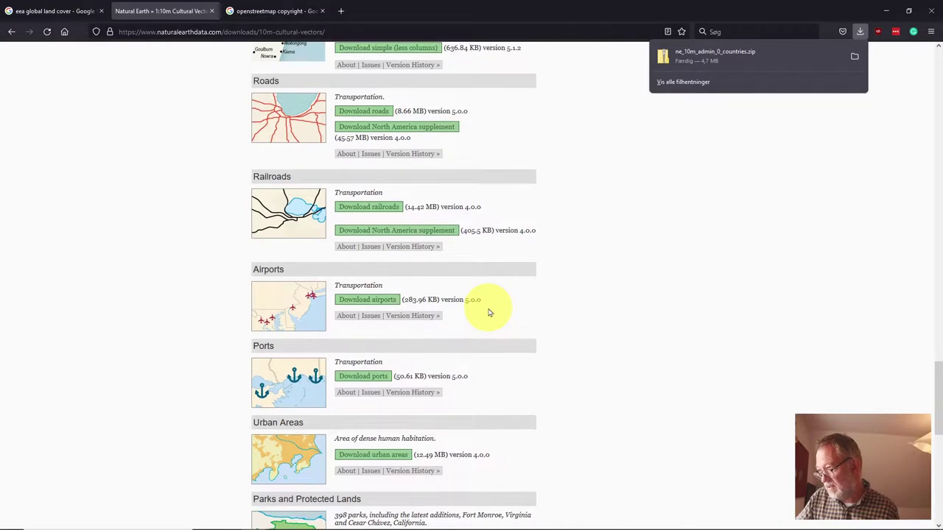
scroll(489, 312, "up", 4)
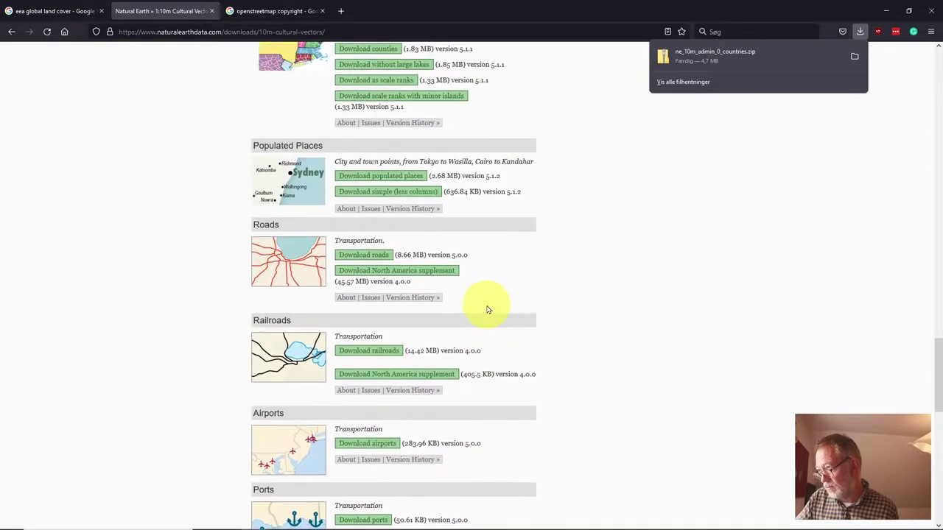
left_click(390, 330)
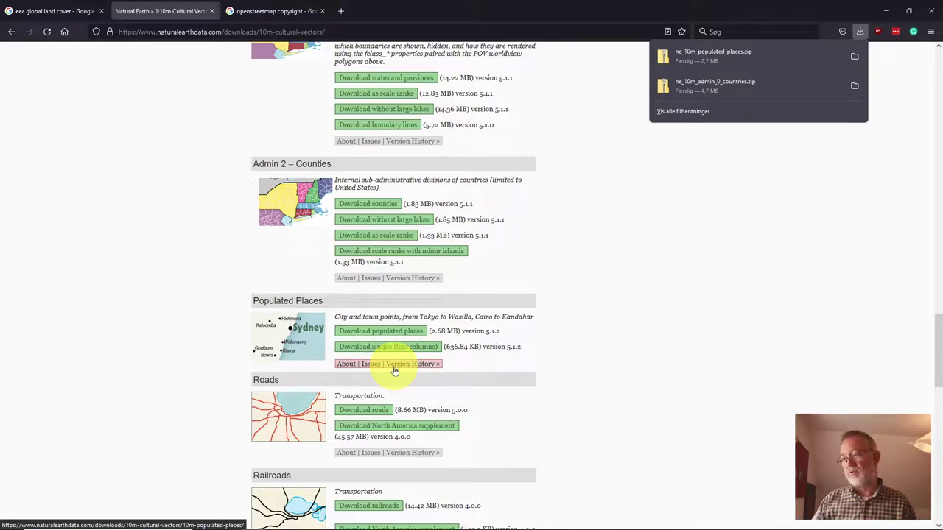
Step: Download glc2000_eu_250m.tif.zip (27.1 MB) from the EEA Global land cover - 250m page
left_click(56, 10)
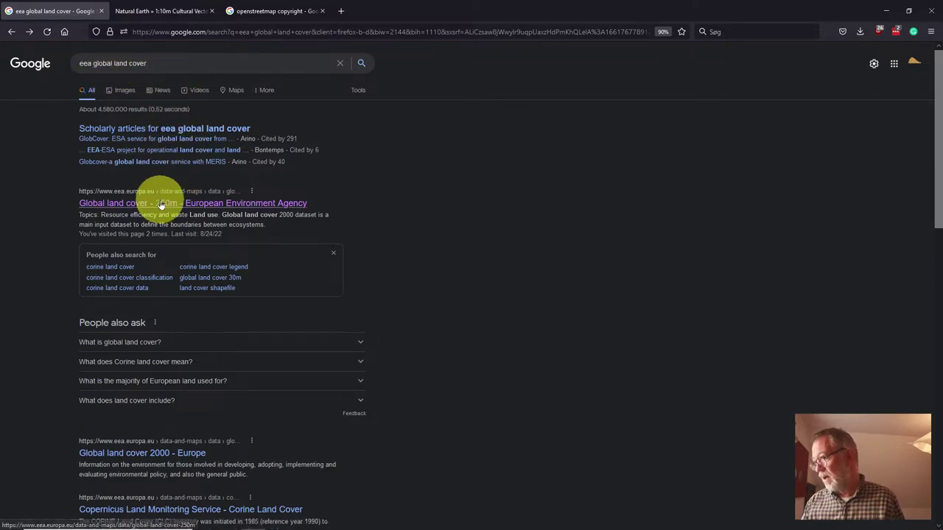
left_click(234, 204)
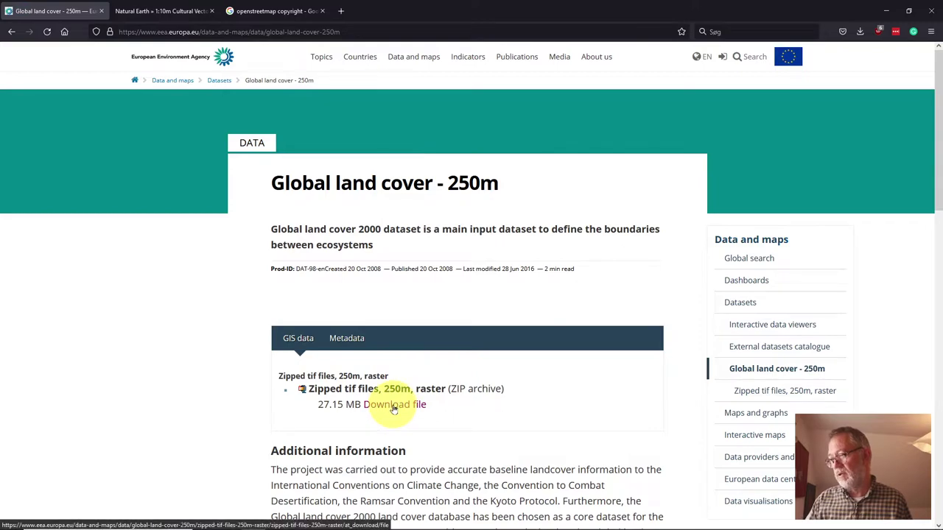
left_click(394, 407)
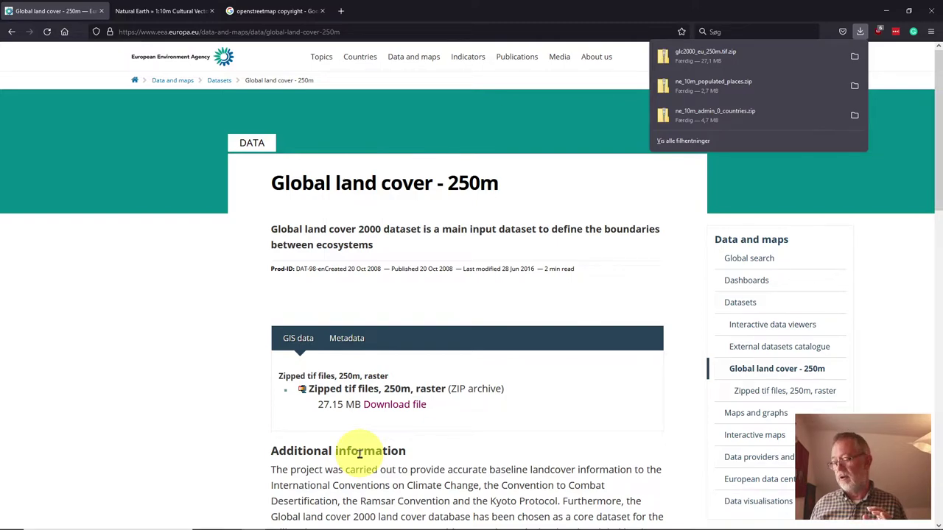
Step: Bring the Data (D:) File Explorer window to the front
key("alt+Tab")
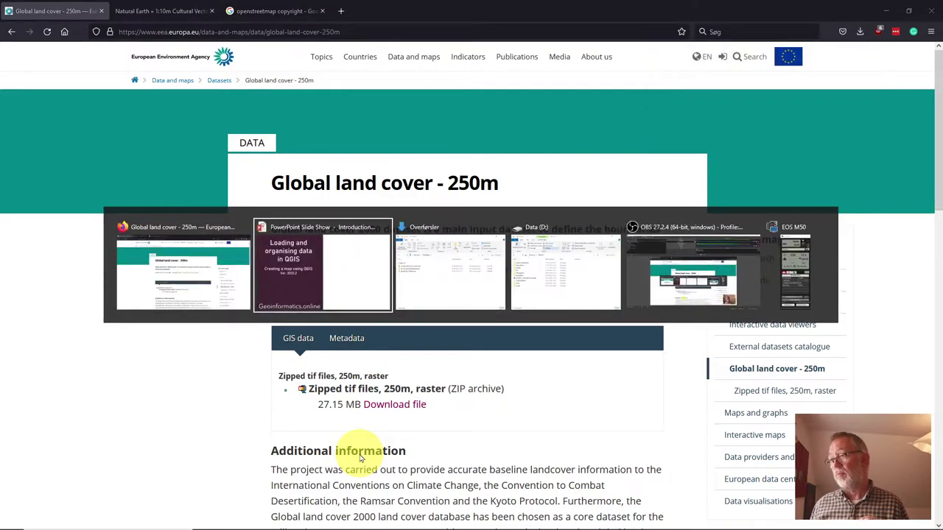
key("alt+Tab")
key("alt+Tab")
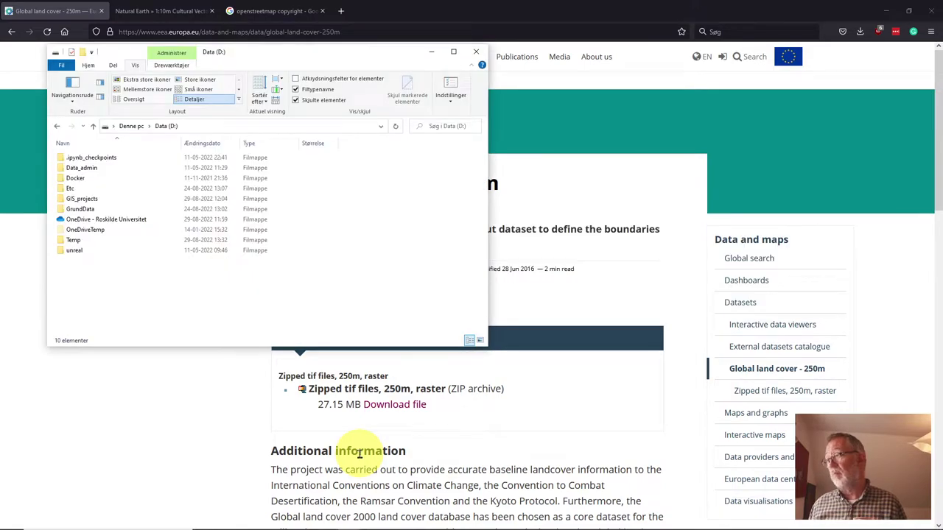
key("alt")
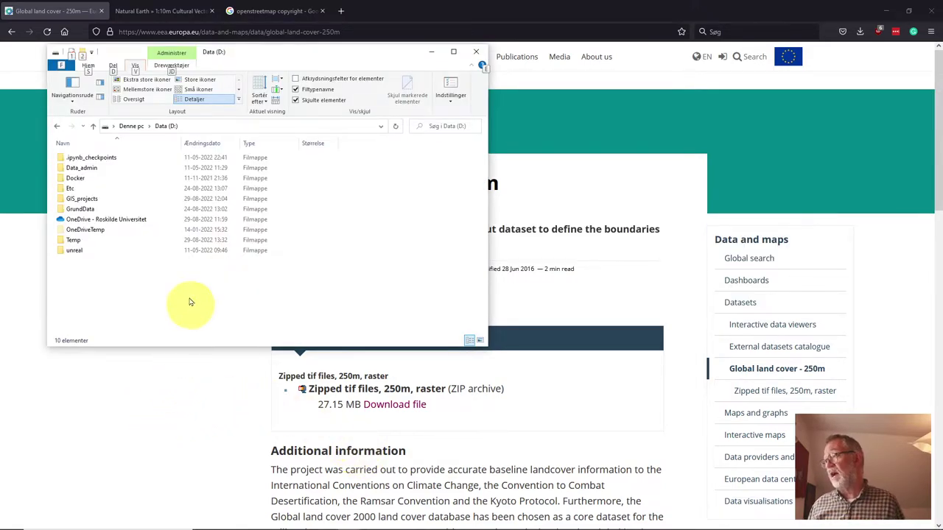
key("alt")
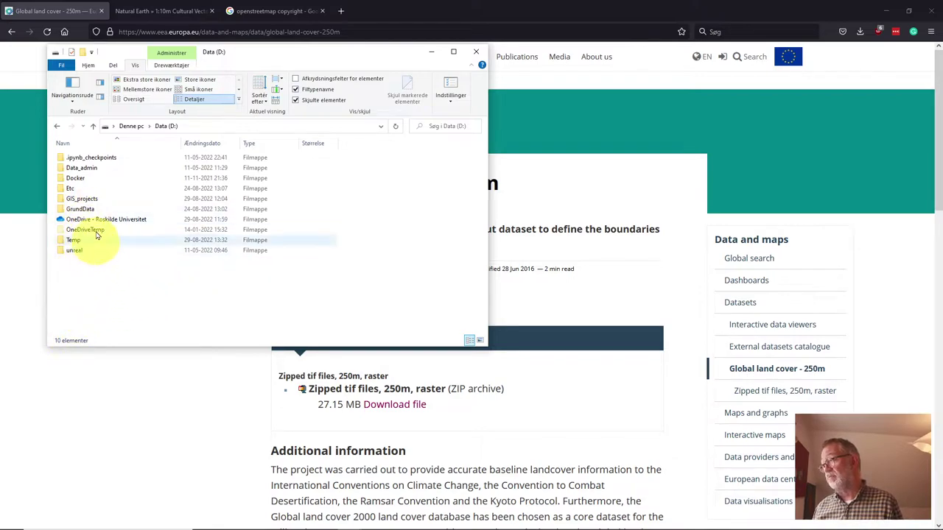
Step: Create a new folder named QGIS_MAP on the Data (D:) drive
right_click(109, 308)
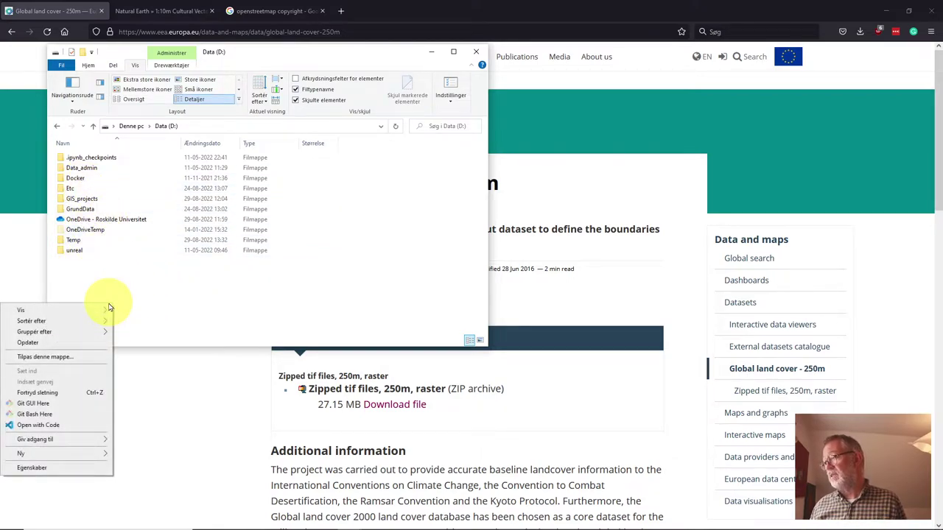
mouse_move(81, 457)
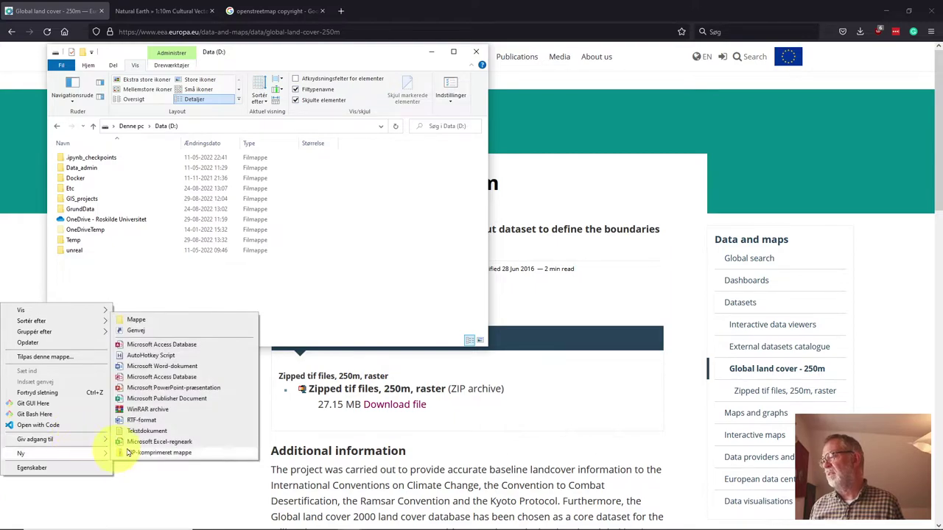
left_click(179, 320)
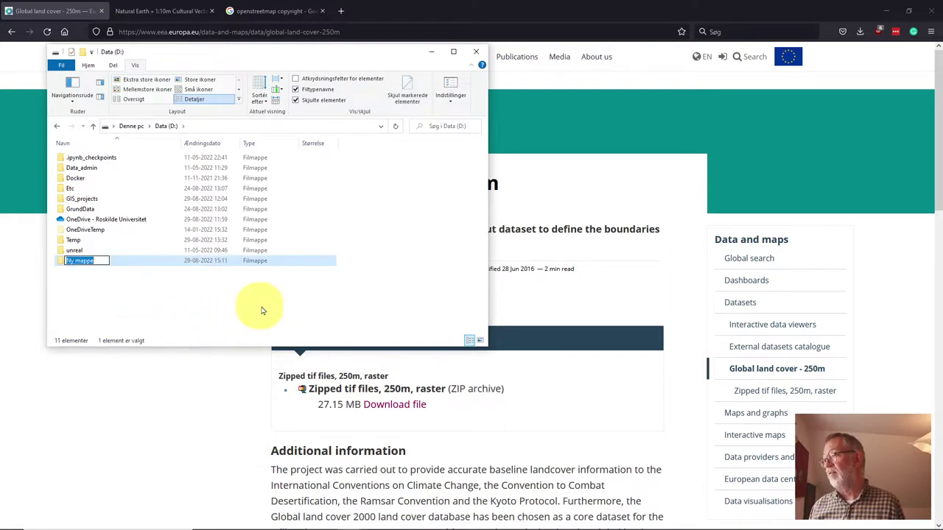
type("QGIS")
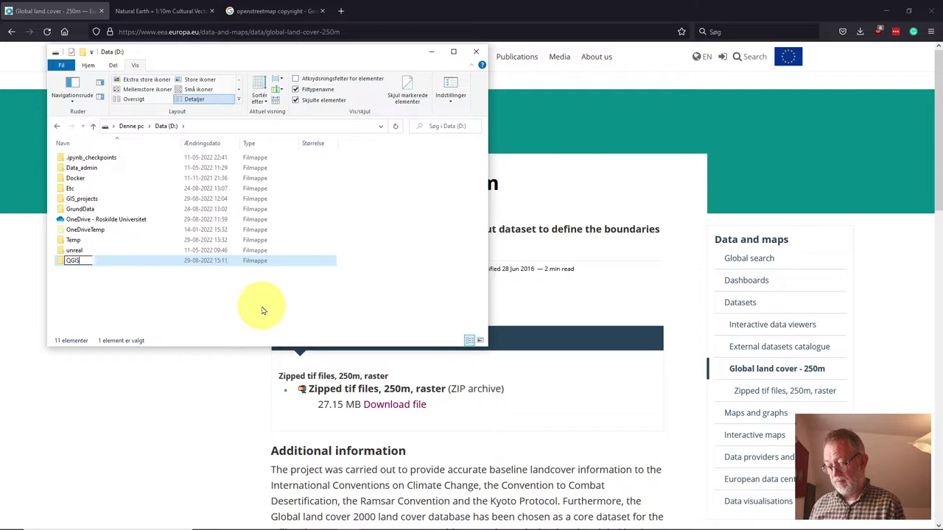
type("_MPA")
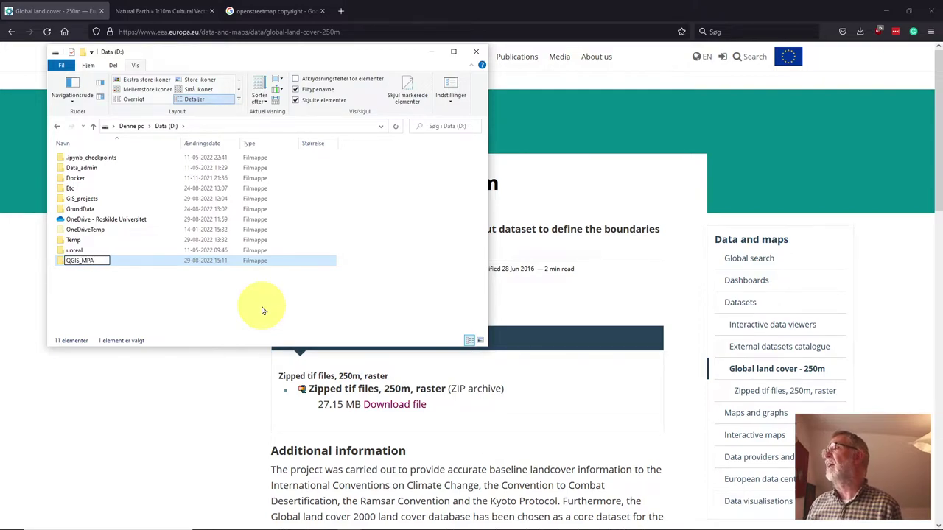
key("BackSpace")
key("BackSpace")
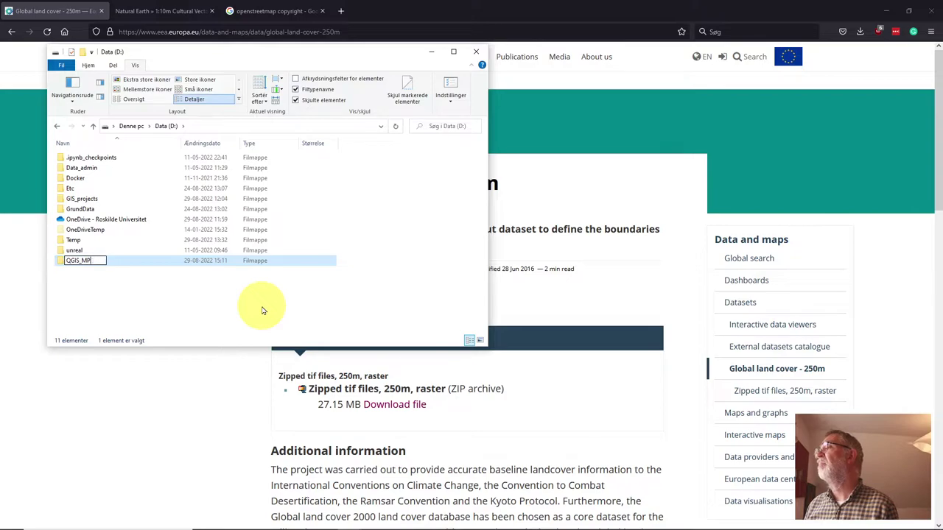
type("AP")
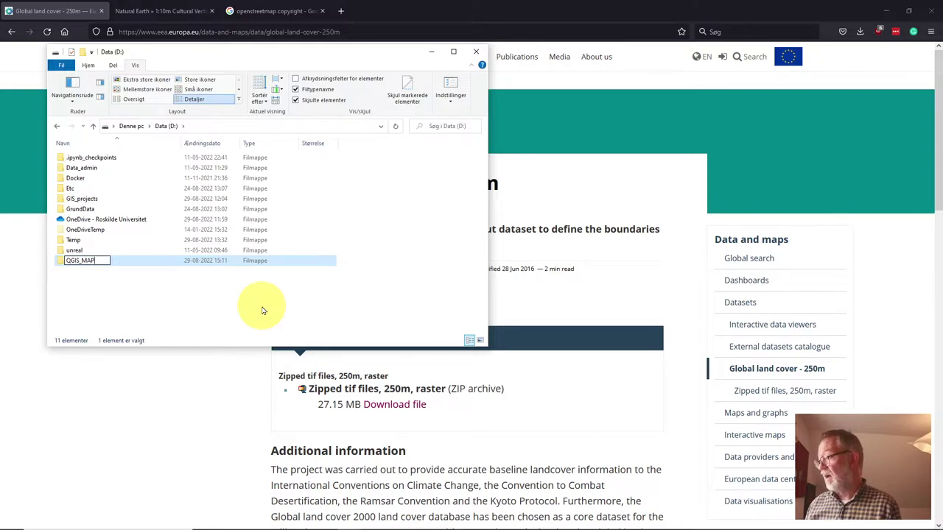
key("Return")
left_click(247, 304)
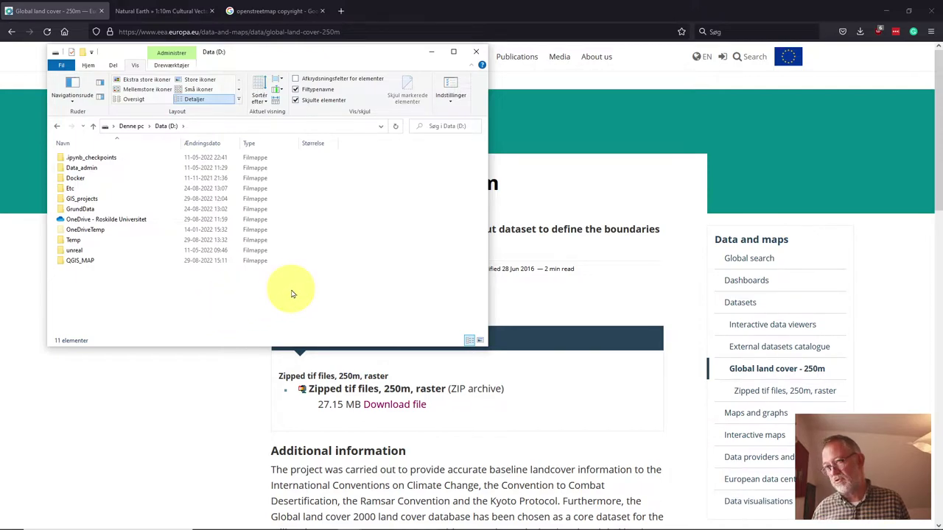
Step: Switch to the Overførsler window showing the three downloaded zip files
key("alt+Tab")
key("alt+Tab")
key("alt+Tab")
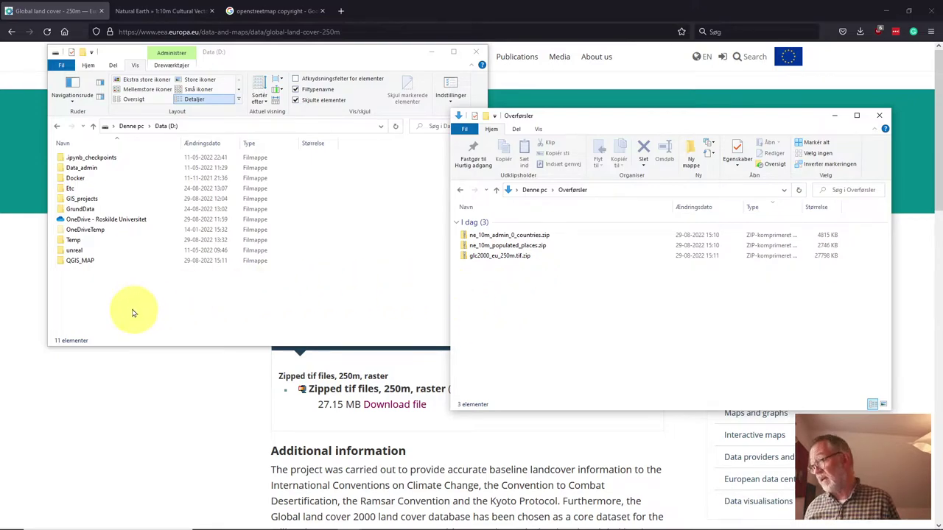
Step: Inside D:\QGIS_MAP, make a new subfolder named Download_data
double_click(78, 260)
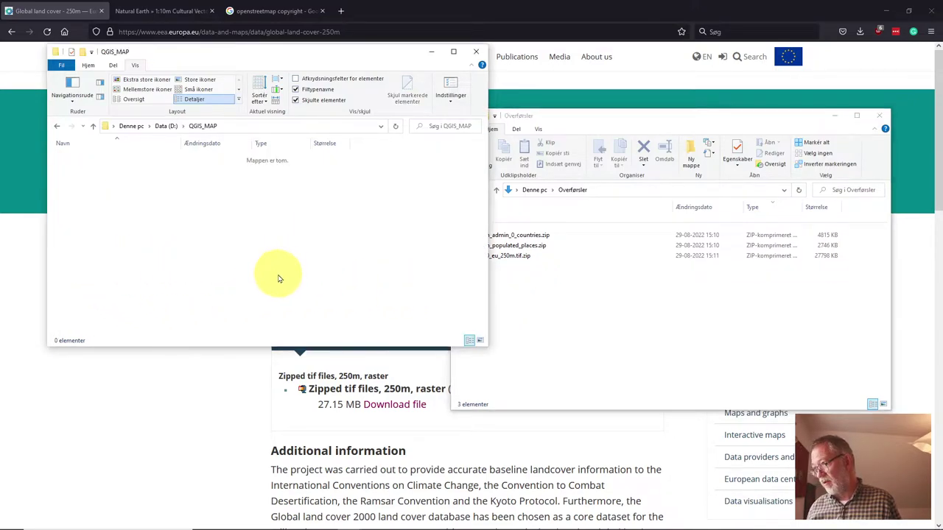
right_click(225, 254)
mouse_move(175, 407)
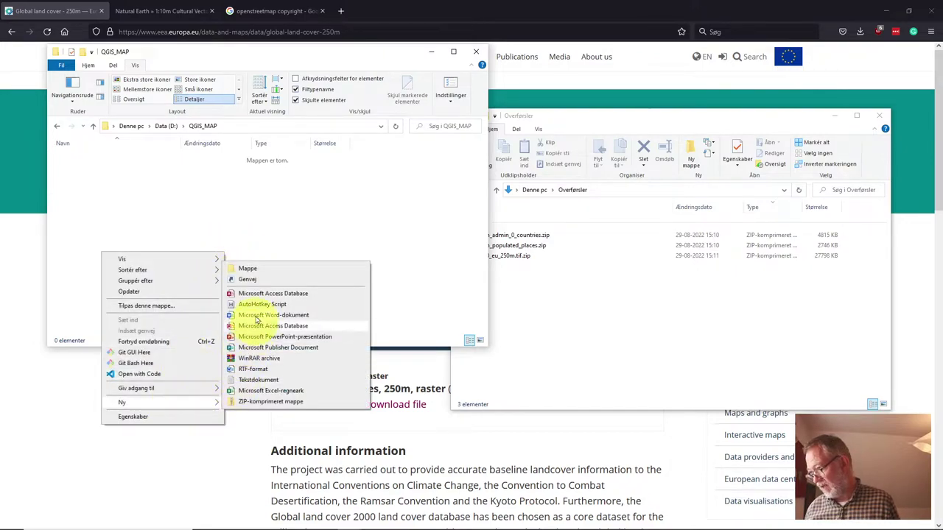
left_click(248, 269)
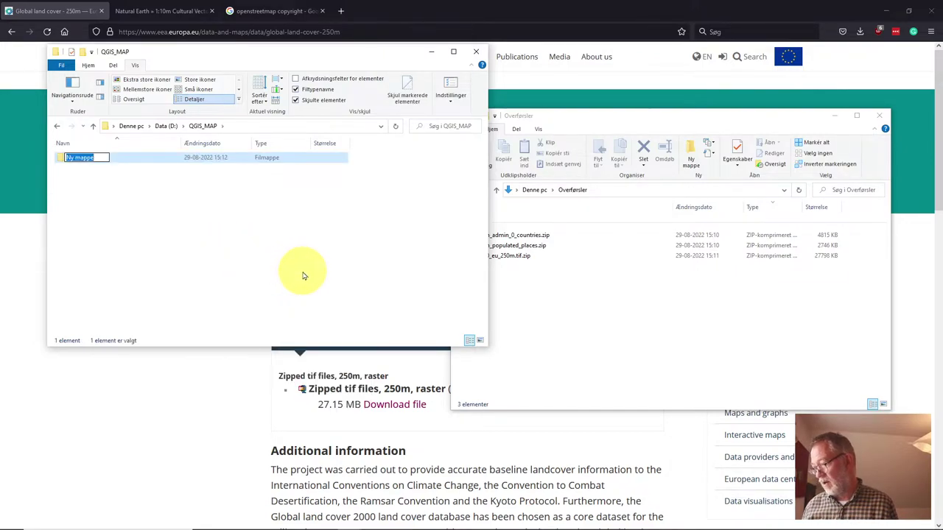
type("Dow")
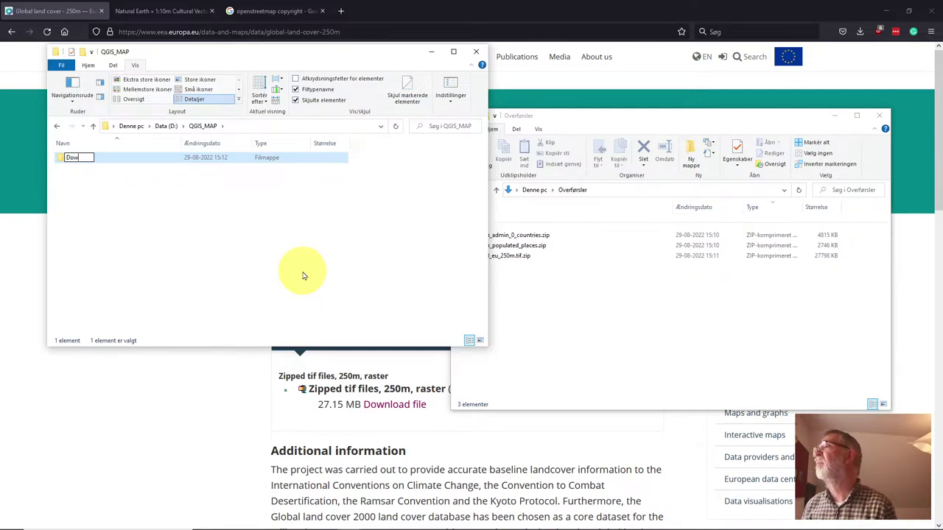
key("BackSpace")
key("BackSpace")
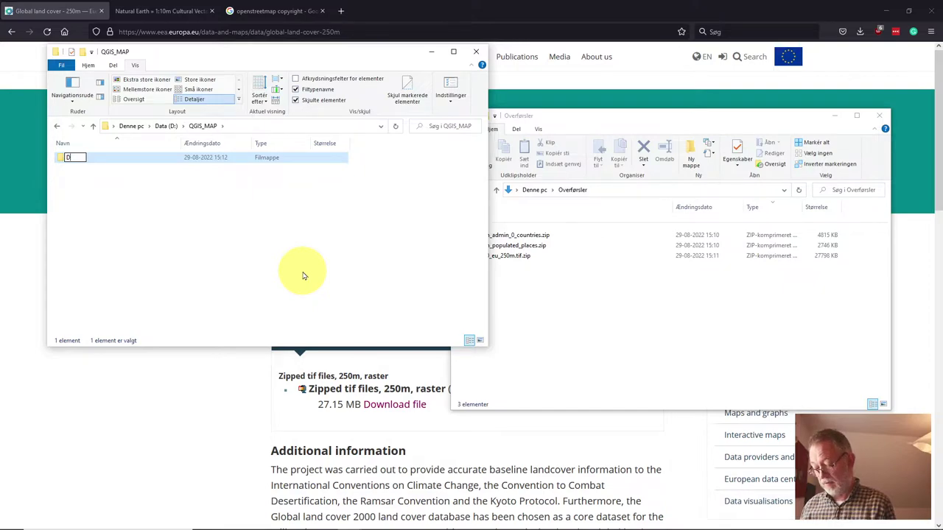
type("ownloa")
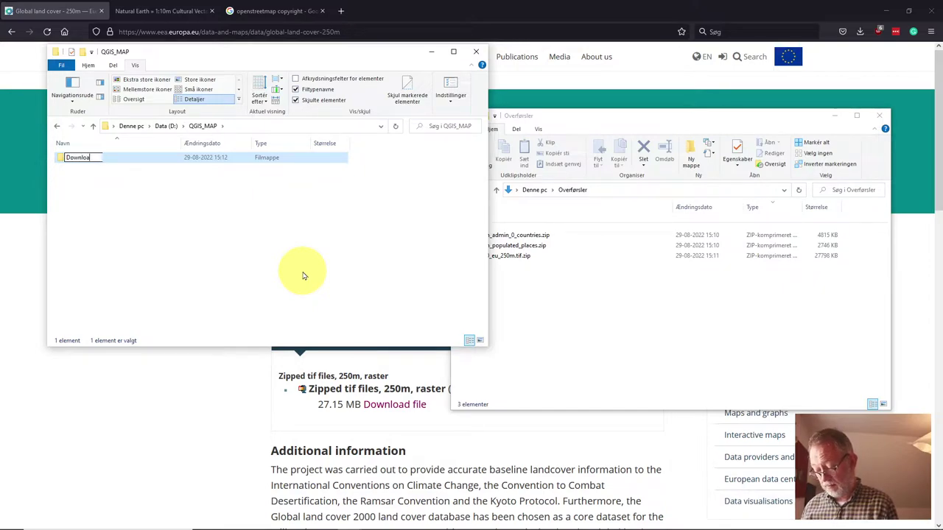
type("d_data")
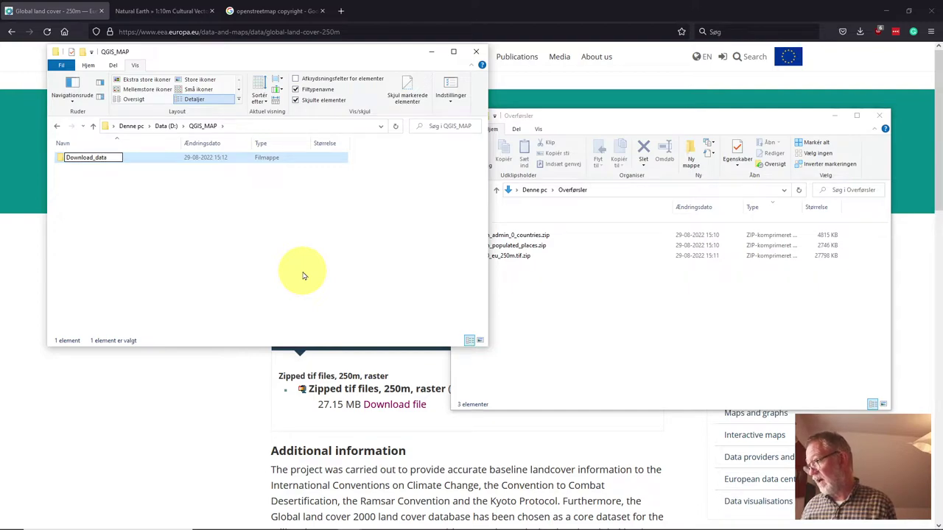
key("Return")
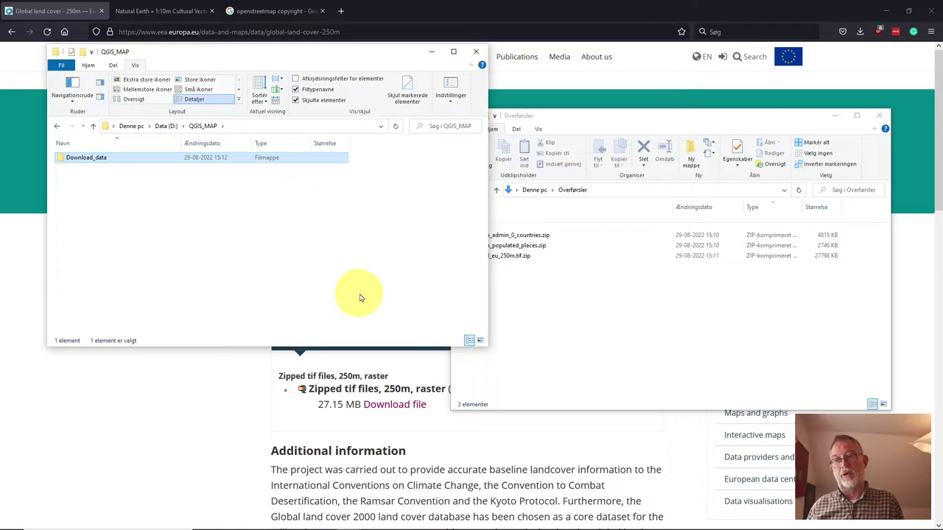
Step: Copy all files from ne_10m_admin_0_countries.zip into Download_data
left_click(529, 323)
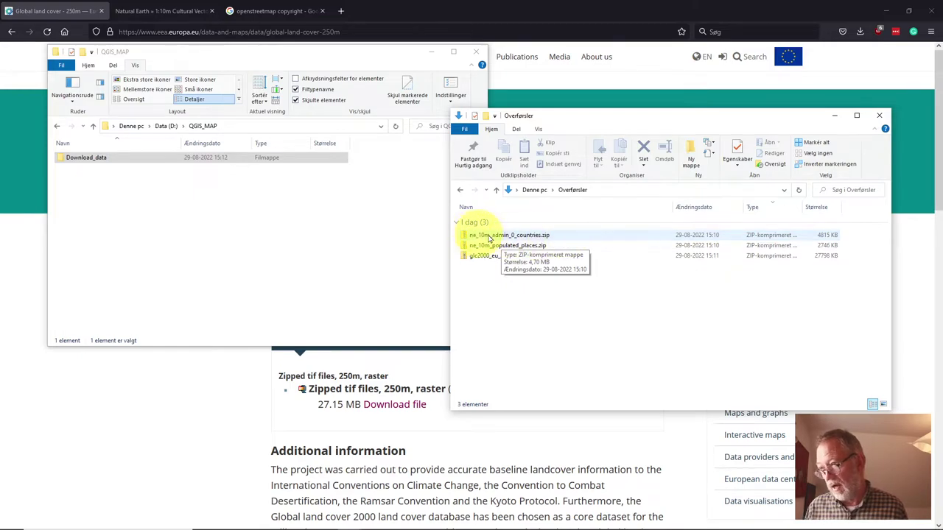
double_click(514, 236)
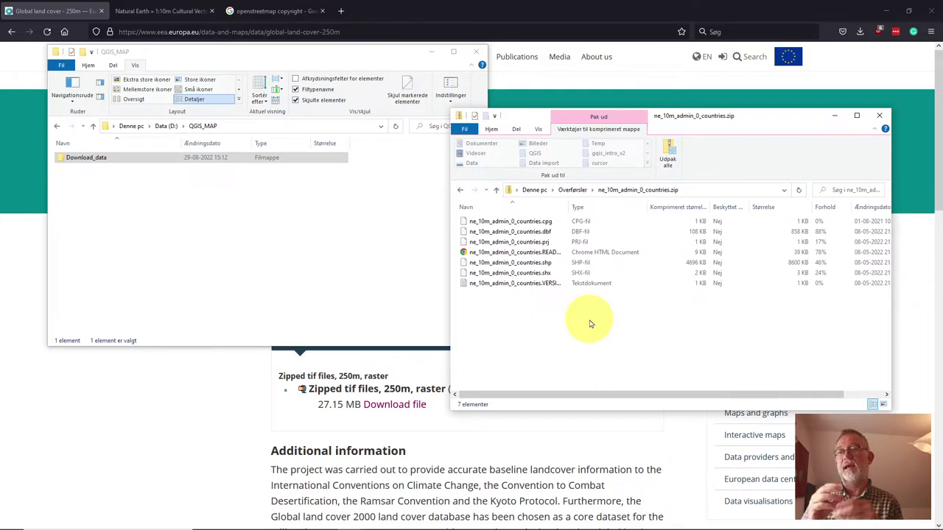
left_click_drag(605, 330, 134, 159)
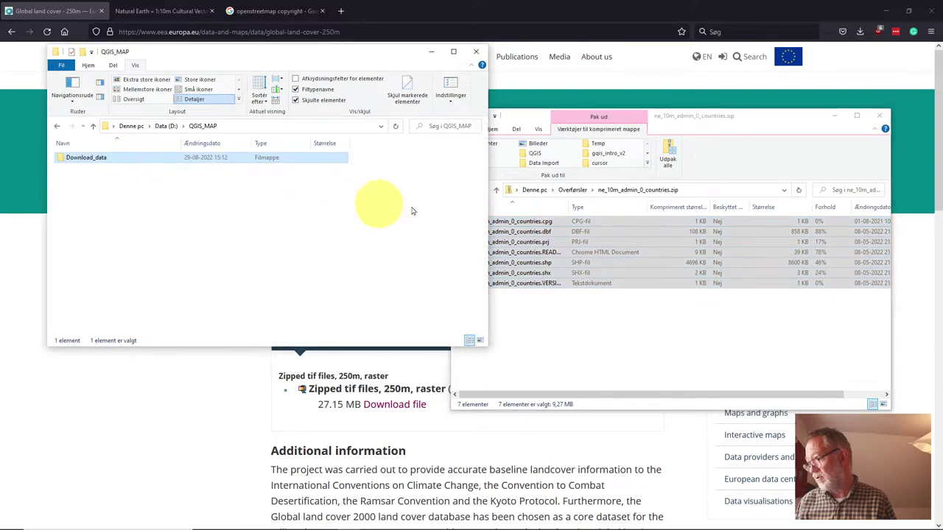
left_click(575, 191)
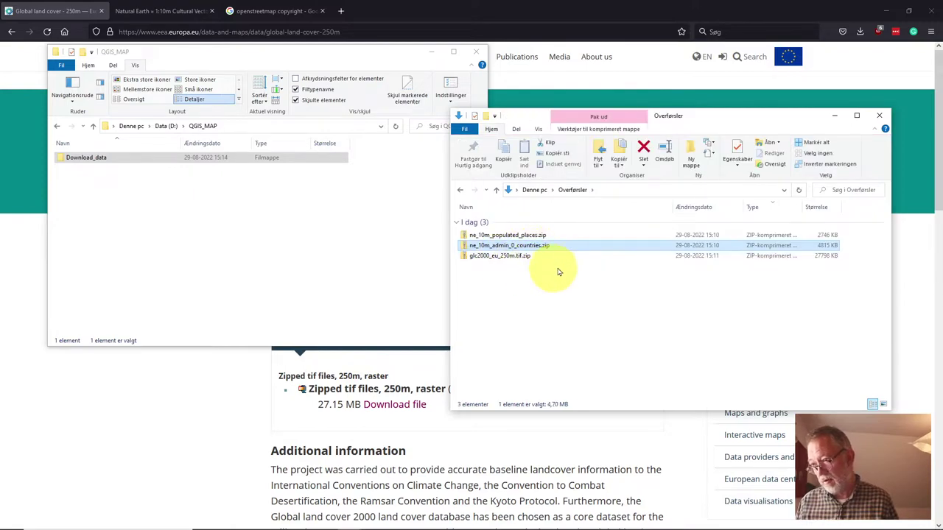
Step: Copy all files from ne_10m_populated_places.zip into Download_data
double_click(523, 234)
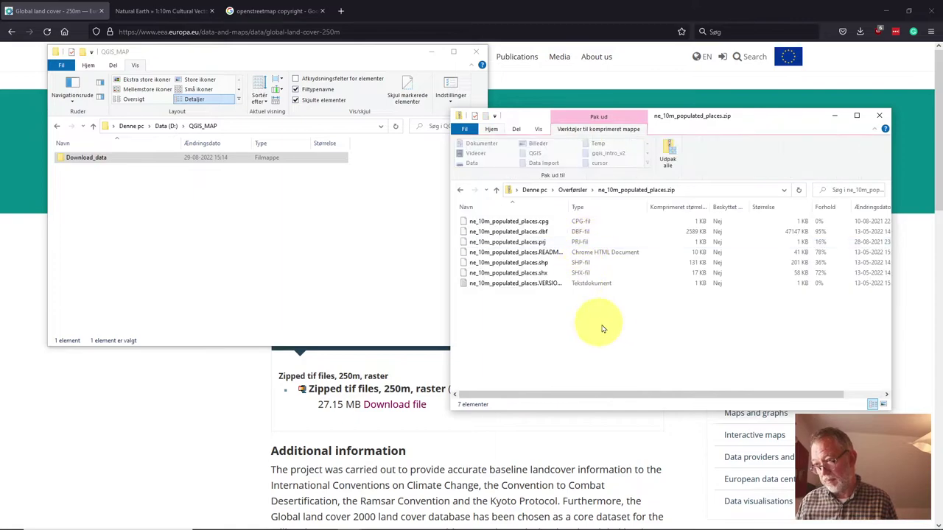
left_click_drag(604, 326, 165, 157)
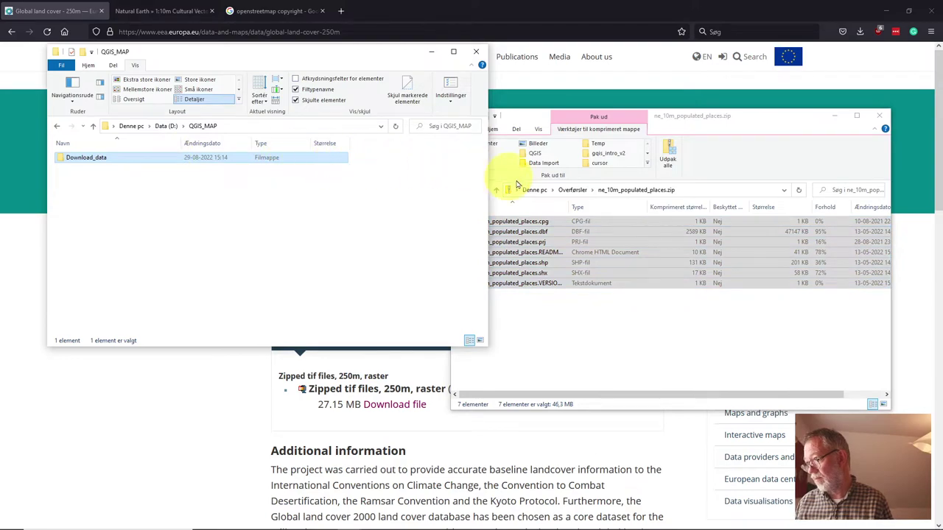
left_click(571, 189)
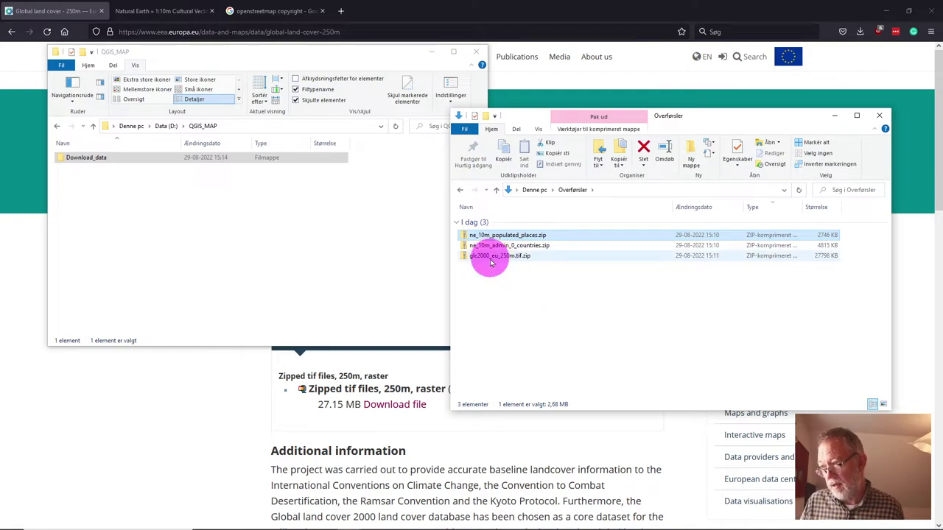
Step: Copy the six GLC2000_EU_250m files from glc2000_eu_250m.tif.zip into Download_data
left_click(490, 258)
double_click(490, 257)
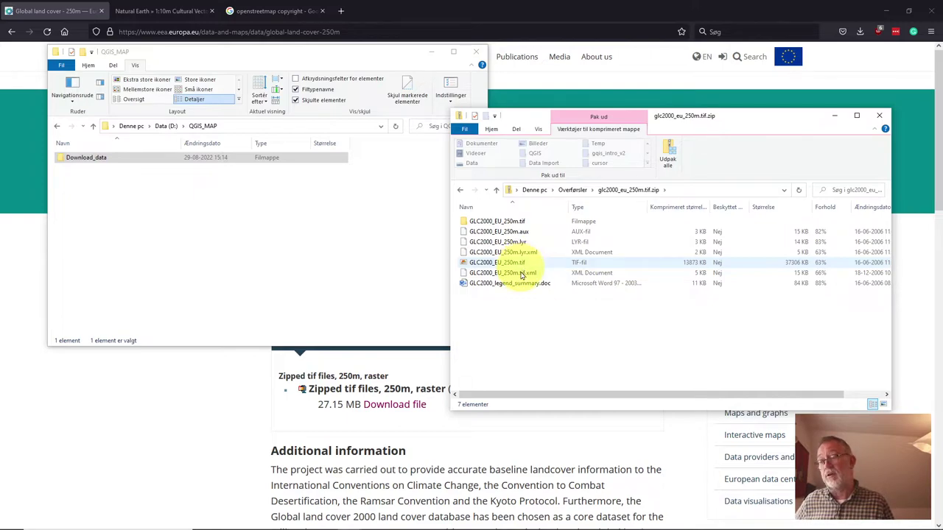
left_click(569, 317)
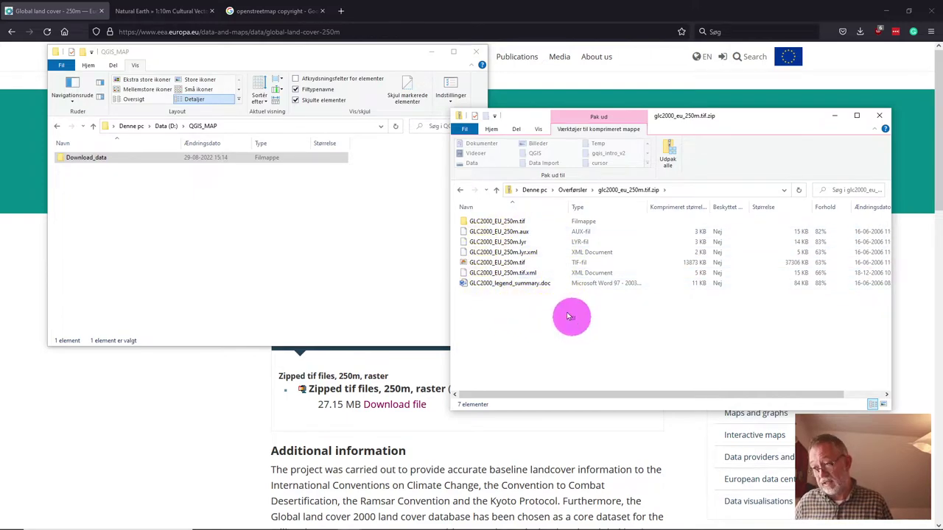
left_click_drag(569, 317, 103, 158)
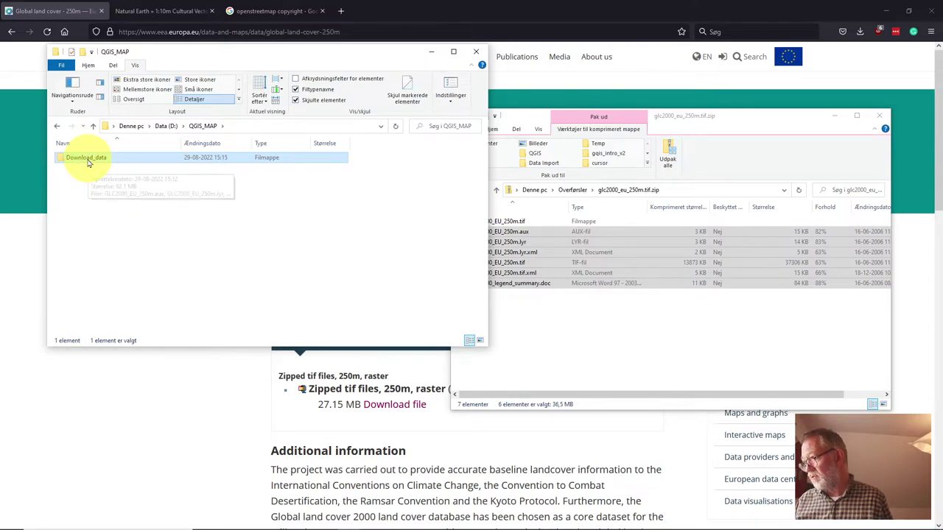
Step: Check the 20 files in Download_data, then start QGIS Desktop from Windows search
double_click(88, 164)
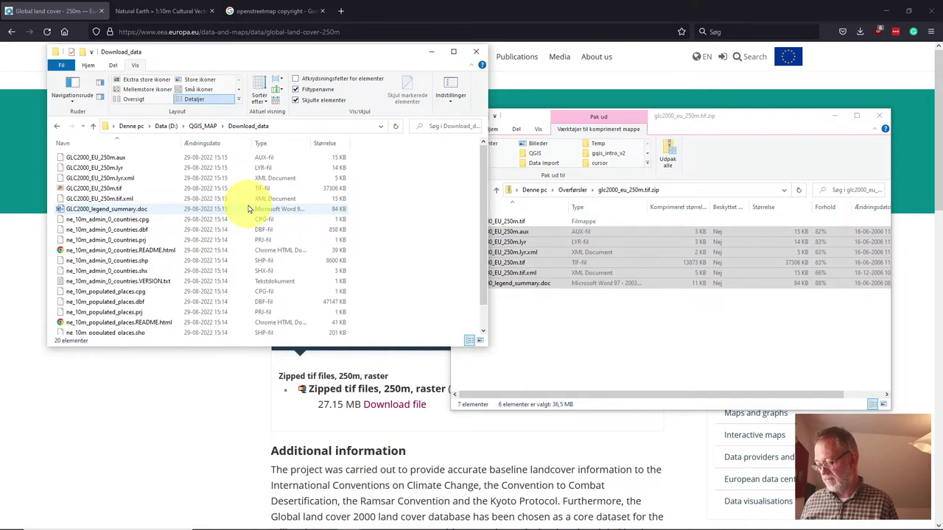
key("super")
type("qgis")
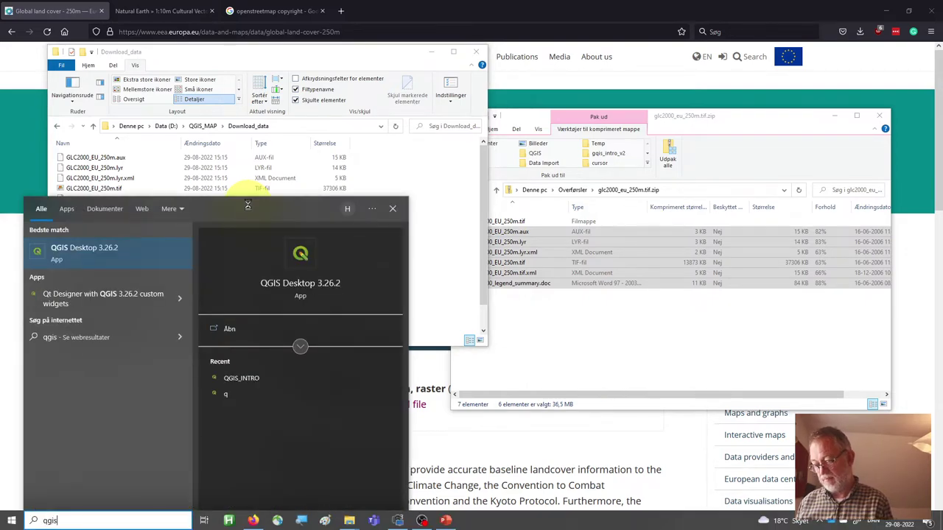
key("Return")
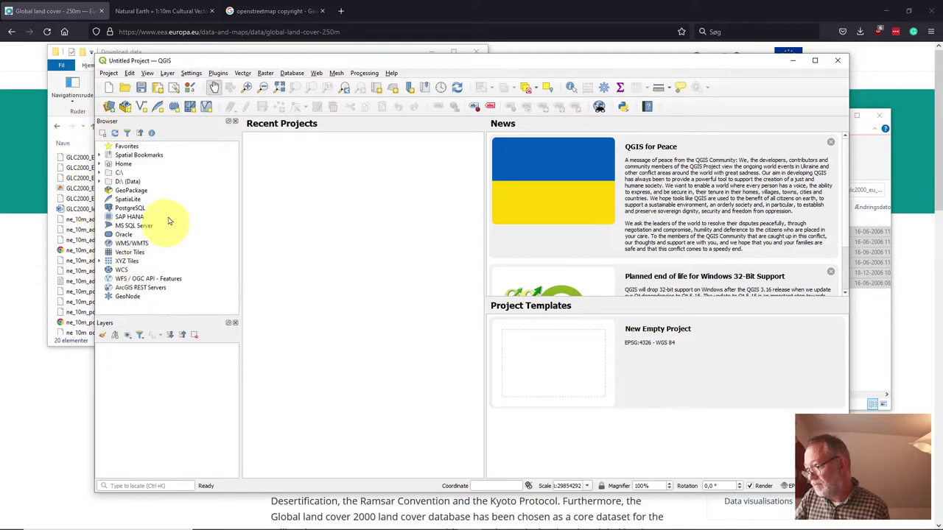
Step: Browse D:\QGIS_MAP\Download_data in the QGIS Browser, then collapse the D:\ node
left_click(101, 182)
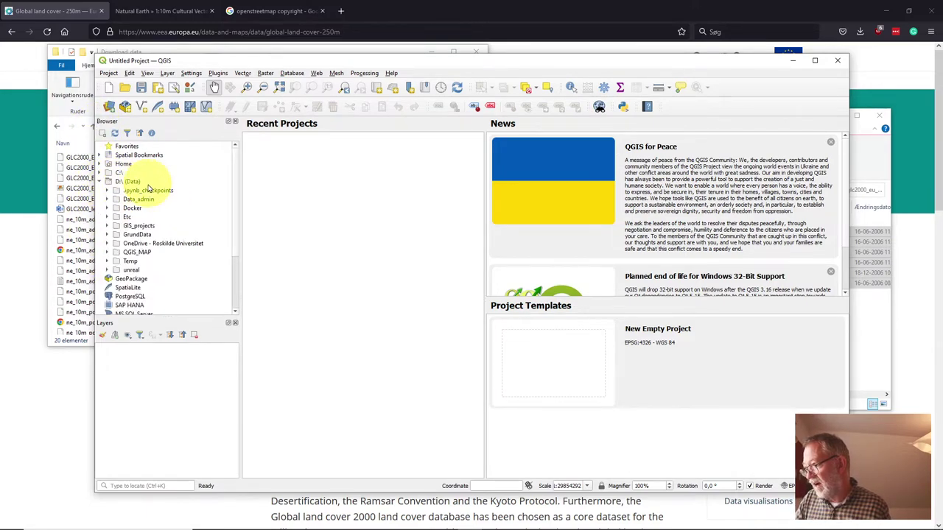
left_click(108, 252)
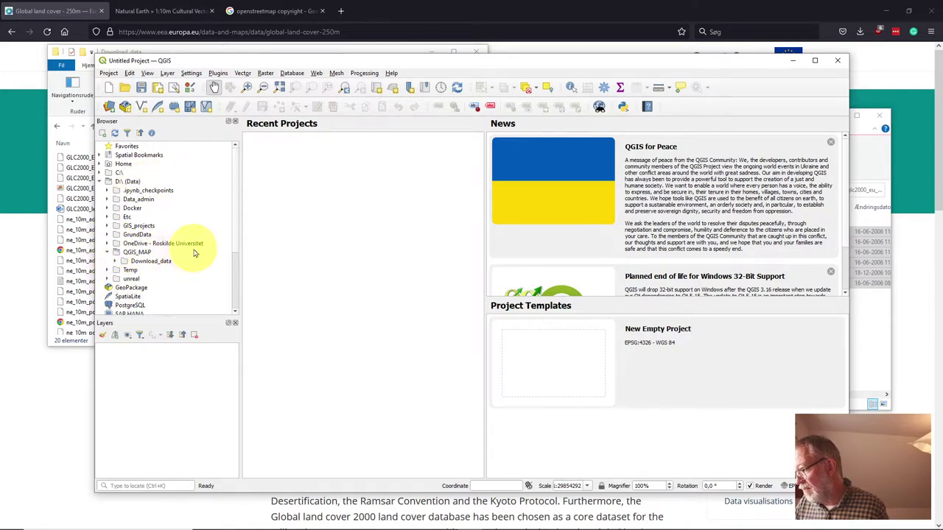
double_click(140, 264)
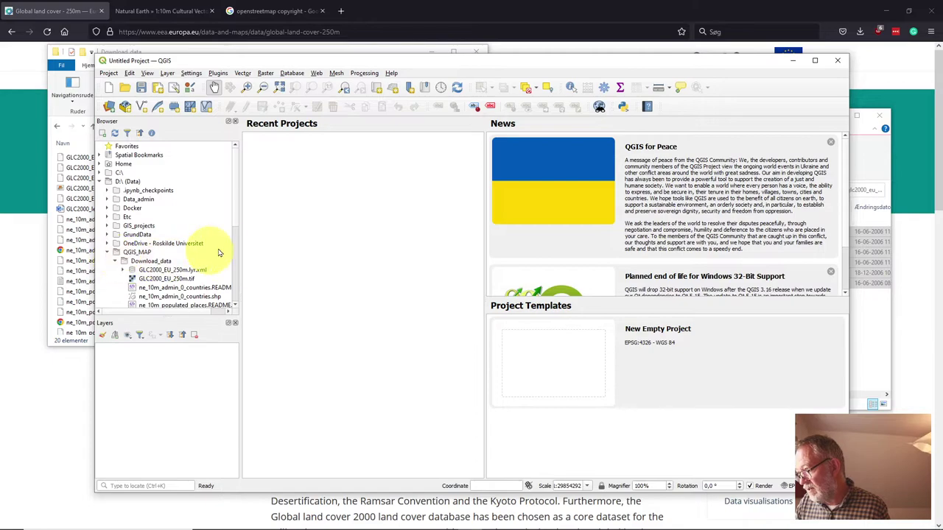
scroll(218, 253, "down", 3)
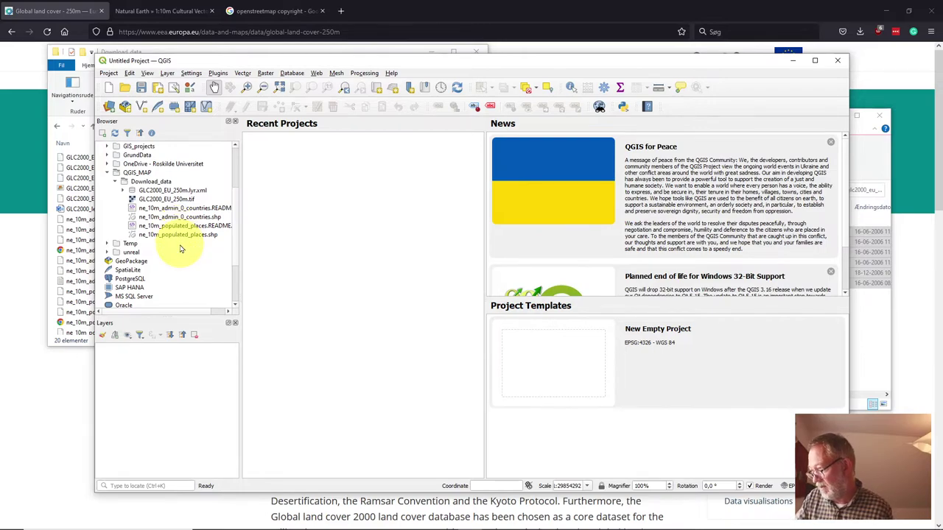
scroll(178, 243, "up", 3)
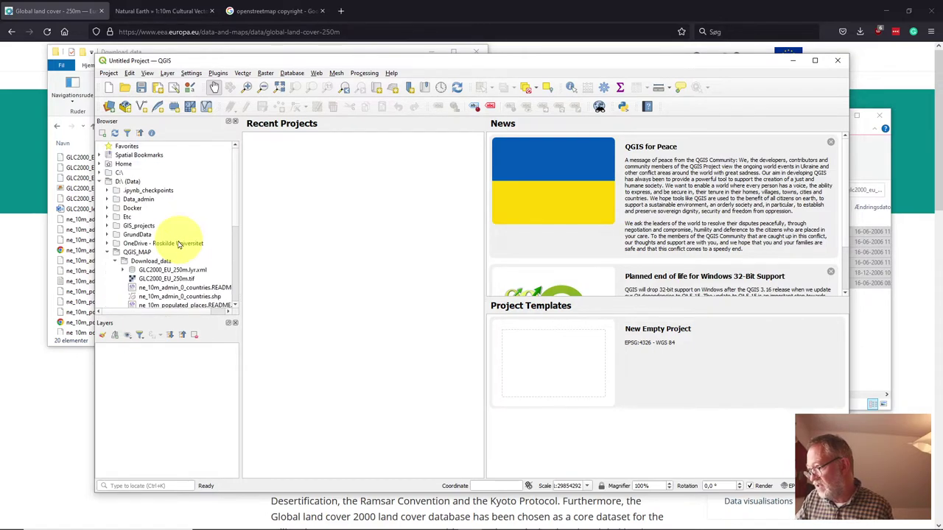
double_click(110, 181)
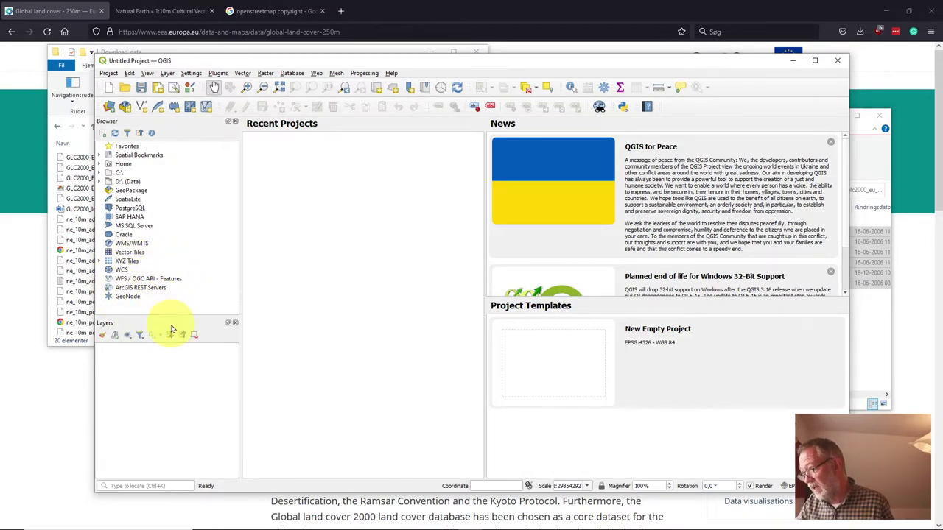
Step: Expand XYZ Tiles, then select GLC2000_EU_250m.tif and both ne_10m shapefiles in Download_data
left_click(100, 262)
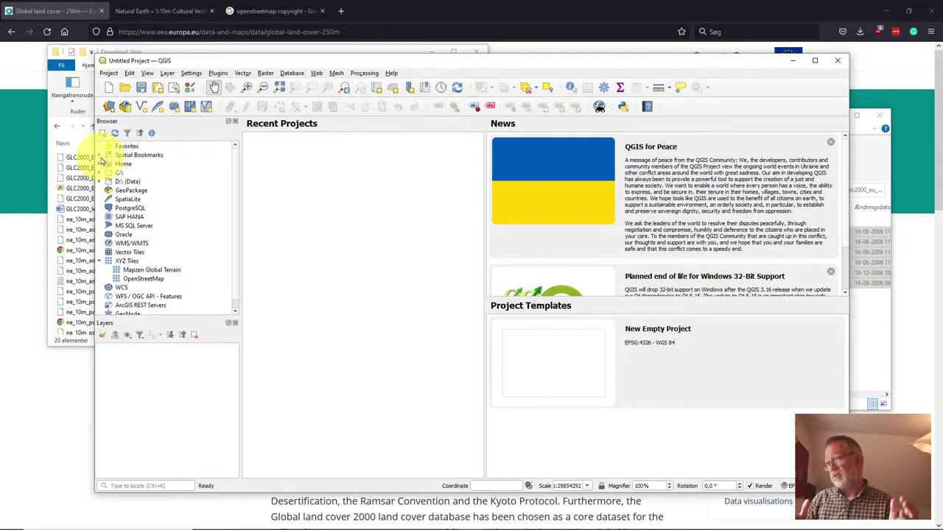
left_click(100, 181)
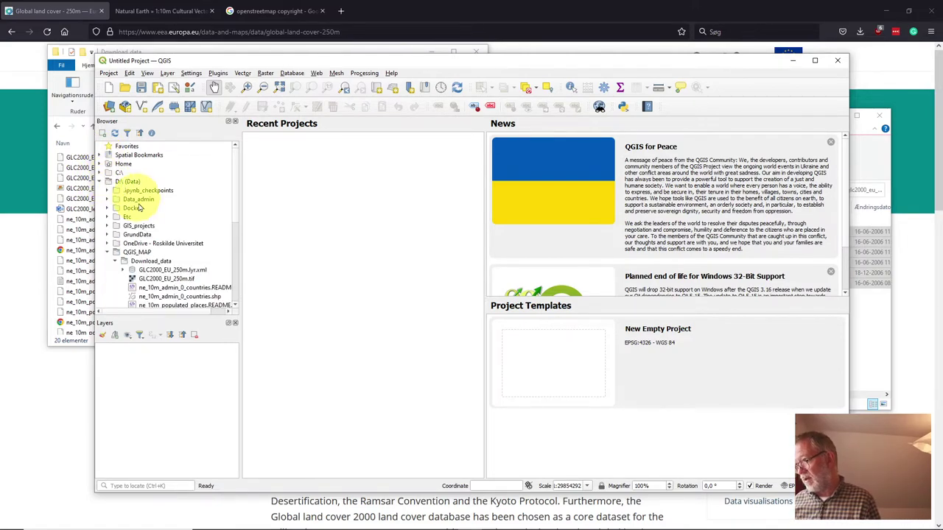
scroll(191, 258, "down", 3)
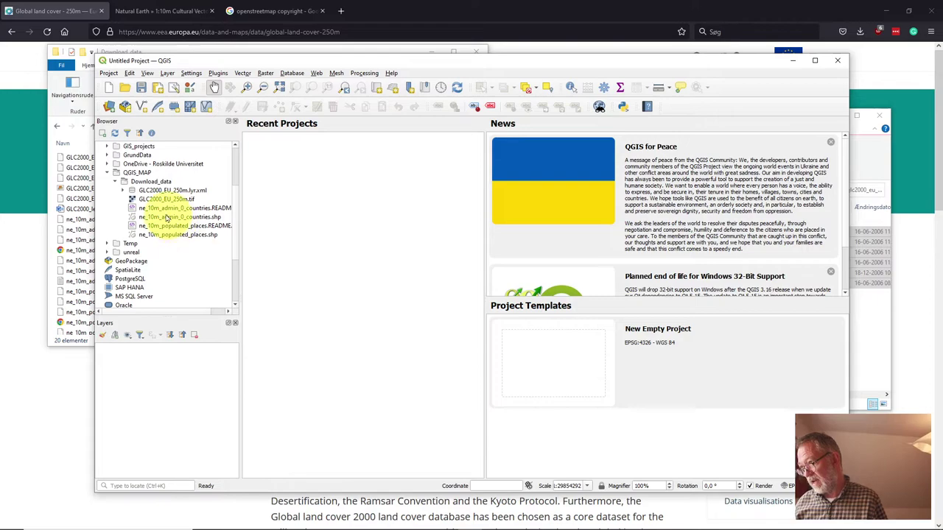
left_click(167, 200)
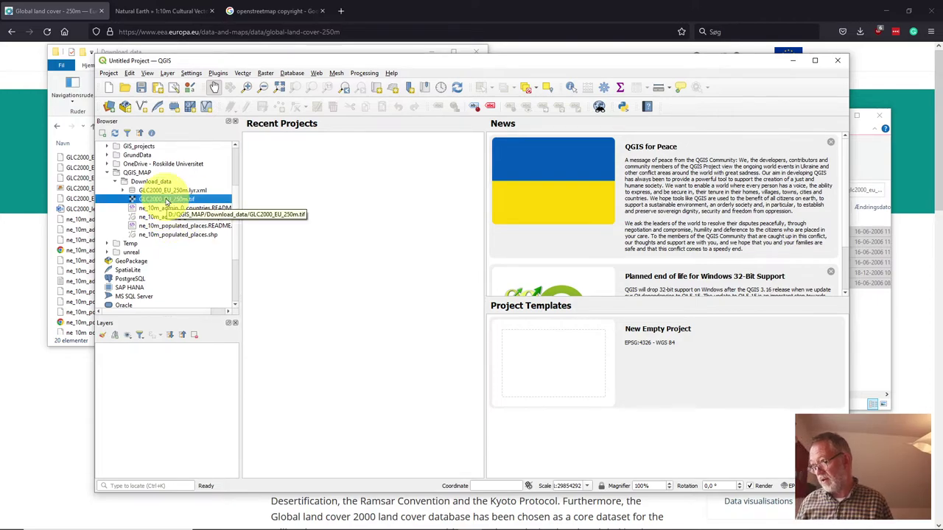
left_click(181, 235)
left_click(192, 218)
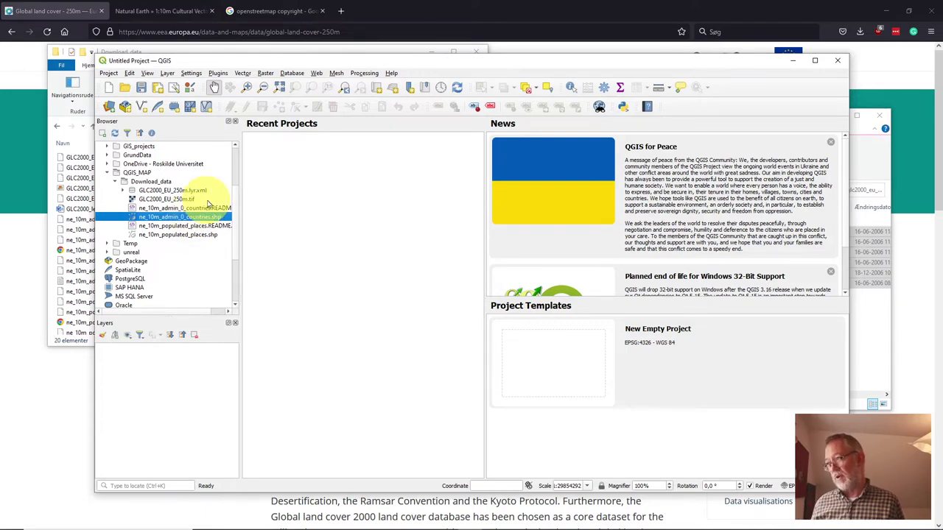
Step: Add GLC2000_EU_250m.tif from the Browser to the map canvas
left_click(166, 199)
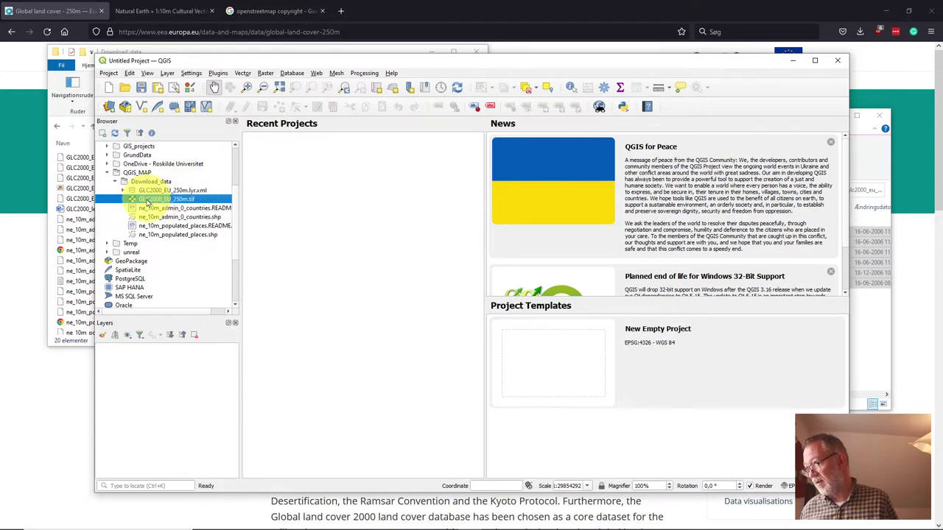
left_click_drag(145, 199, 312, 235)
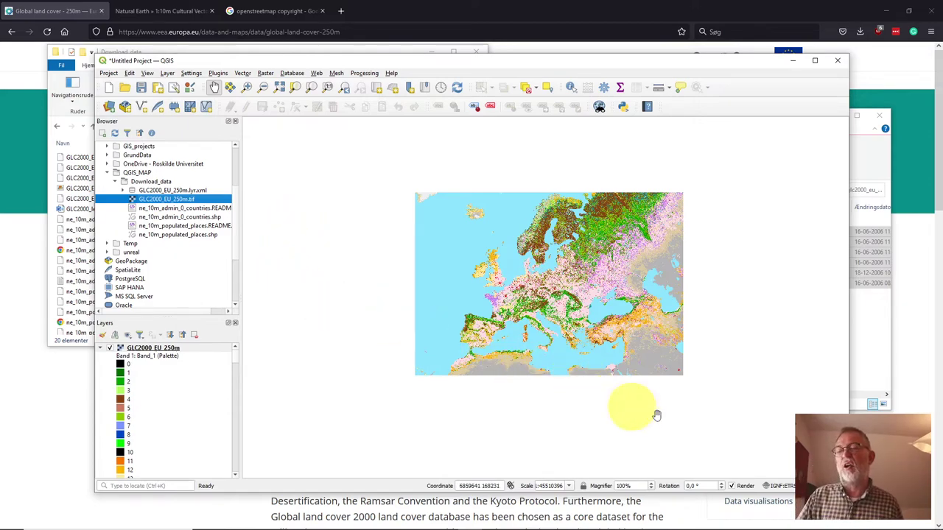
Step: Reposition the QGIS window fully on screen and maximize it
left_click(815, 61)
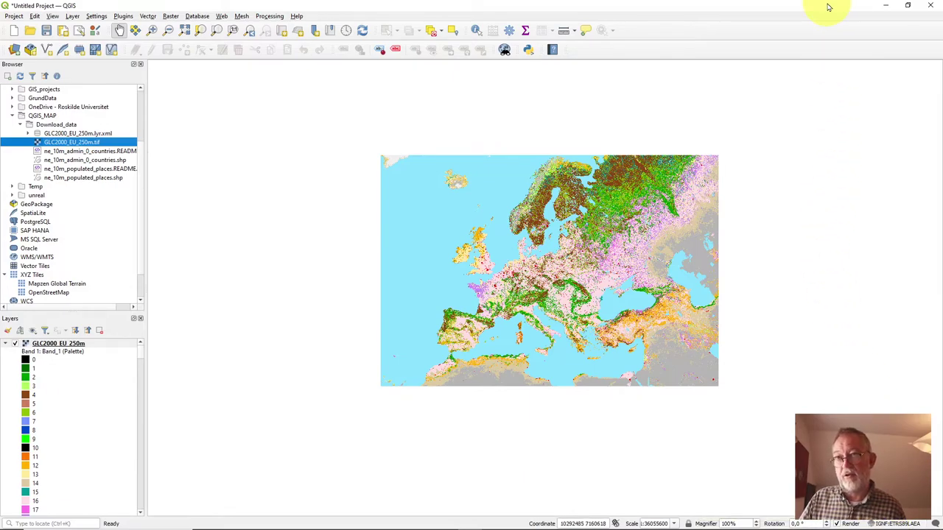
left_click_drag(828, 7, 840, 30)
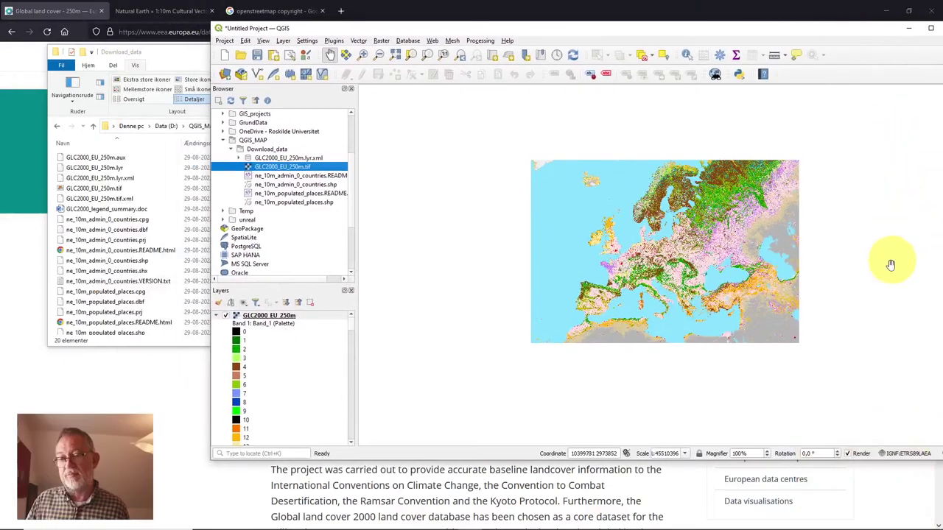
left_click_drag(867, 35, 837, 38)
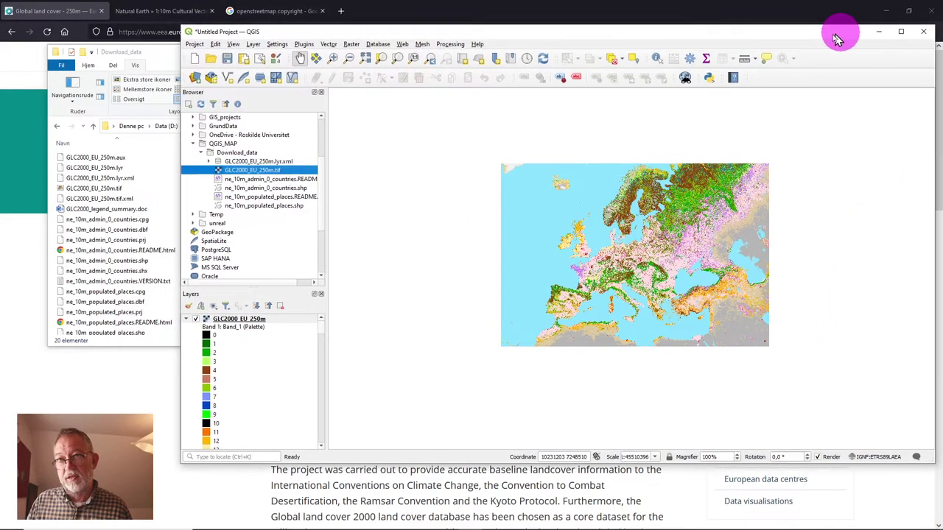
left_click(900, 31)
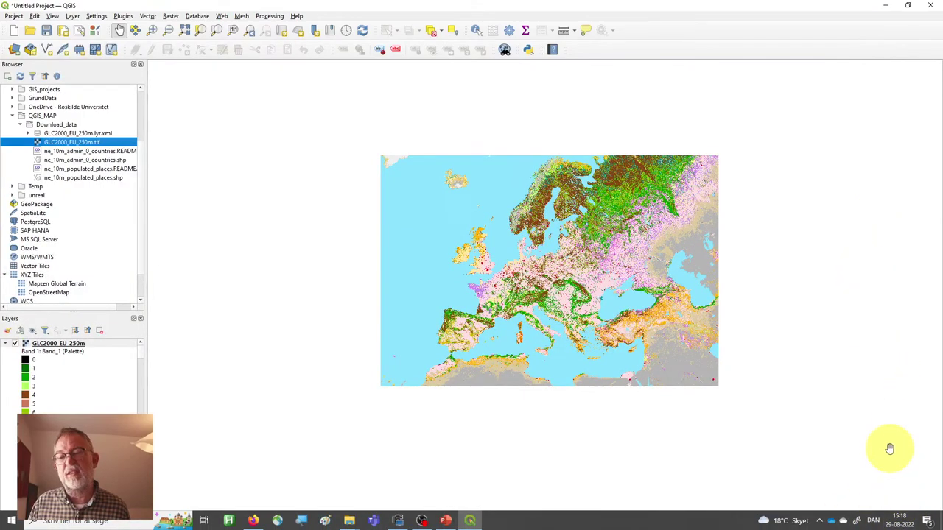
left_click(895, 522)
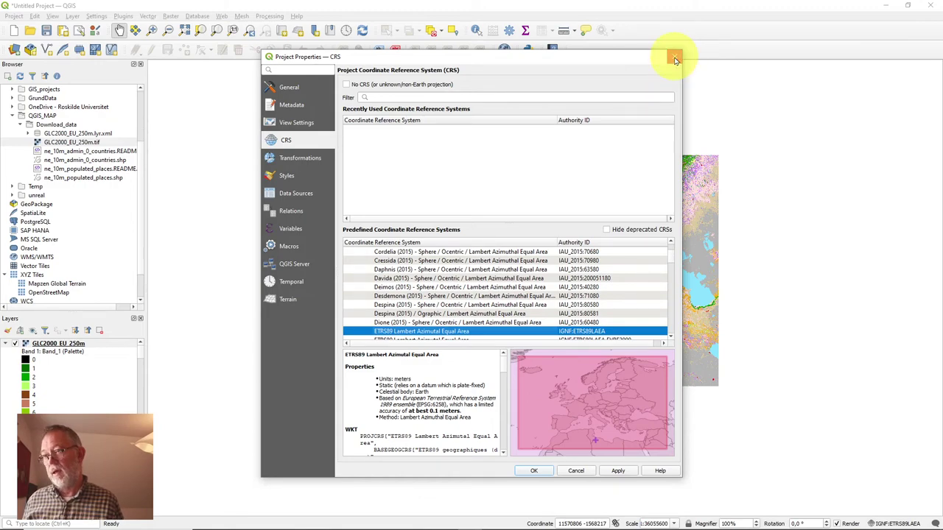
left_click(671, 59)
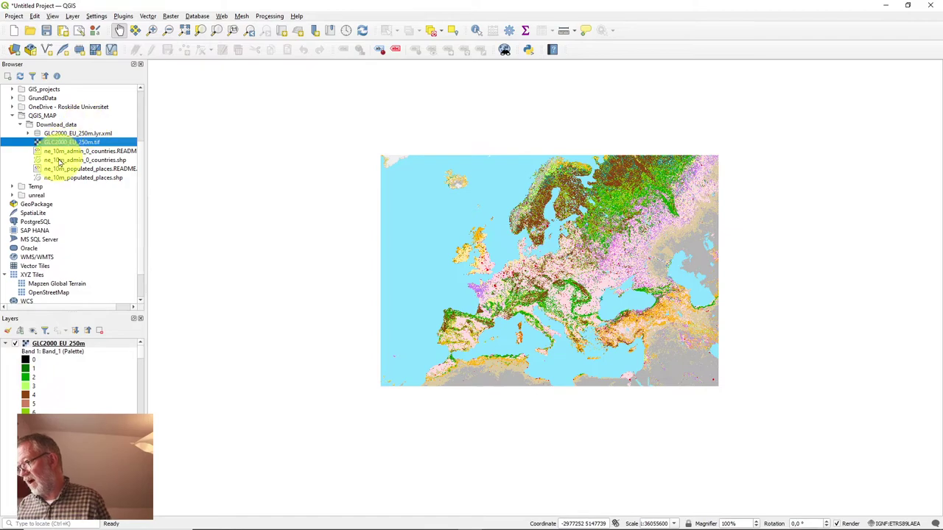
Step: Add ne_10m_admin_0_countries.shp, then zoom out and pan to centre the globe
left_click_drag(58, 160, 338, 190)
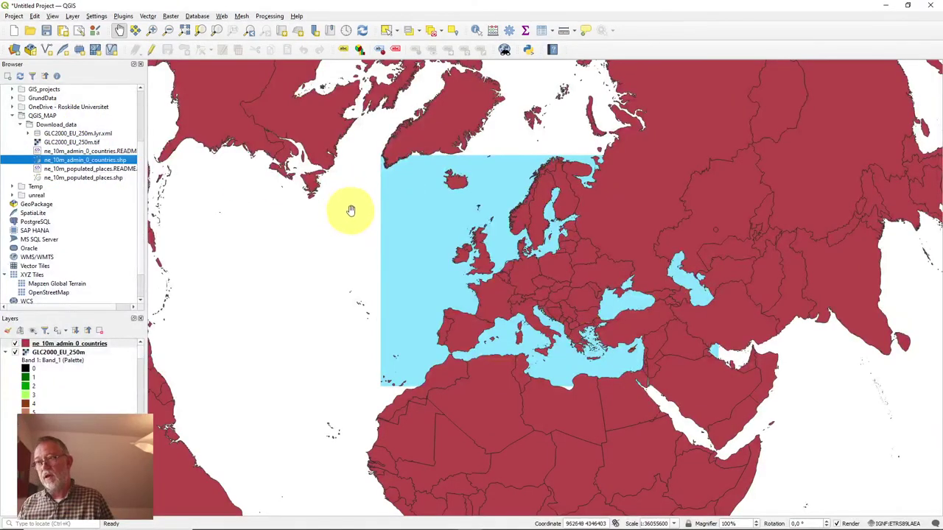
scroll(431, 234, "down", 1)
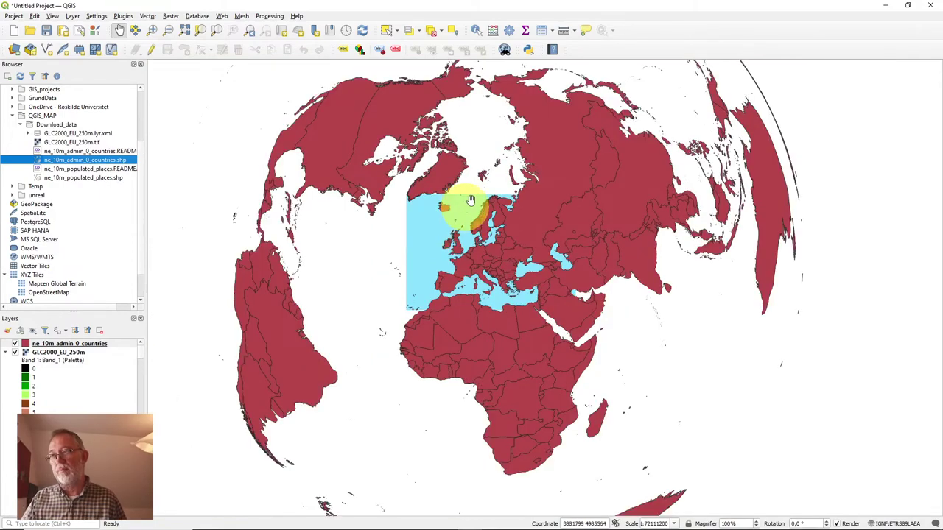
left_click_drag(467, 180, 497, 219)
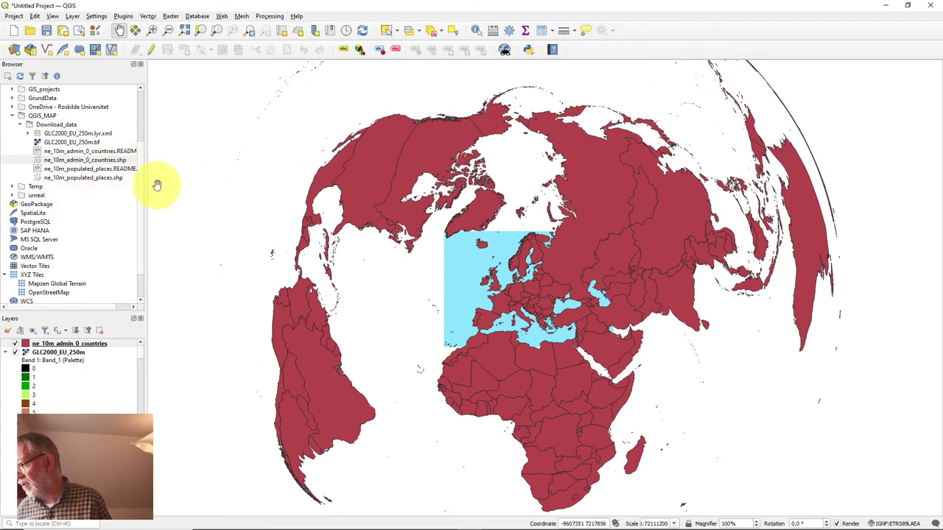
Step: Drop ne_10m_populated_places.shp from the Browser onto the map as a points layer
mouse_move(100, 184)
left_mouse_down()
mouse_move(435, 203)
mouse_move(281, 286)
left_mouse_up()
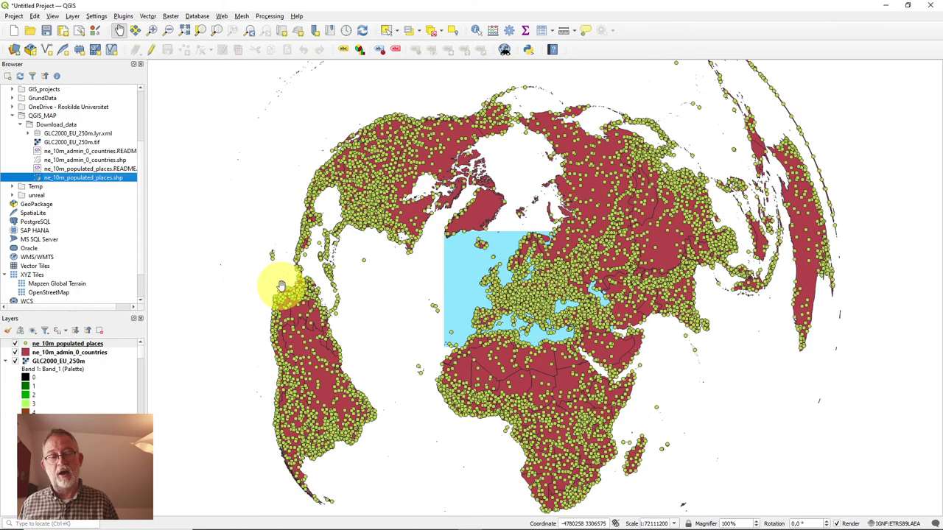